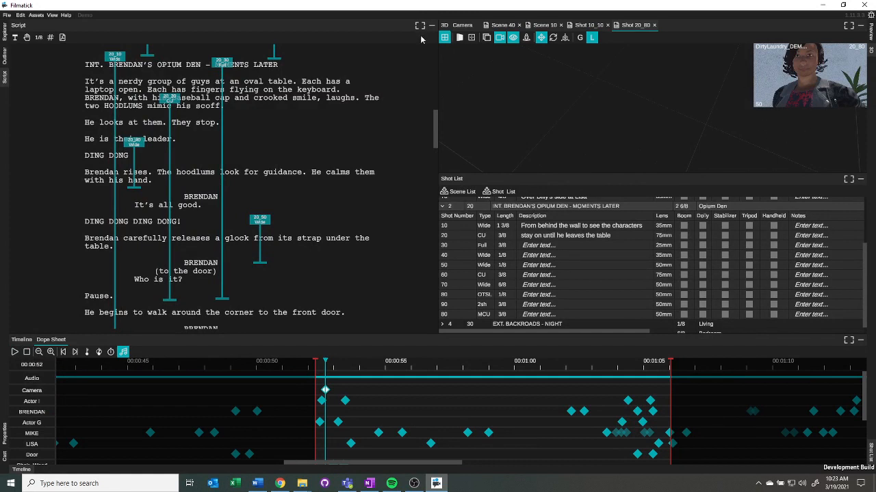
Step: Hide the script and shot list panels so the 3D viewport fills the workspace
click(432, 28)
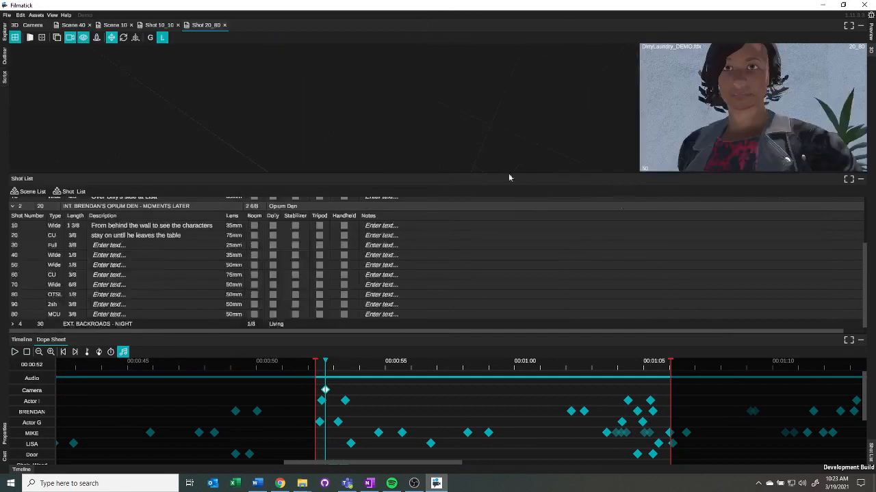
click(860, 181)
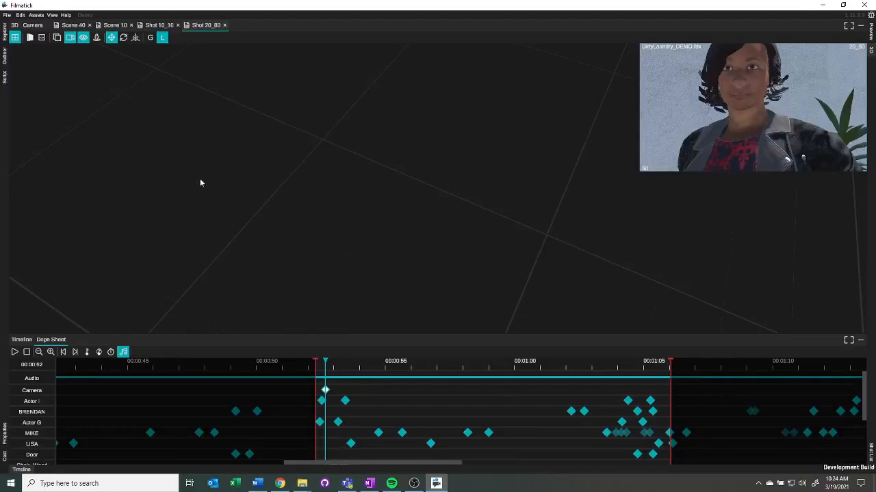
Step: Briefly check the camera view, then focus the 3D view on Table_Round from the Outliner
click(33, 26)
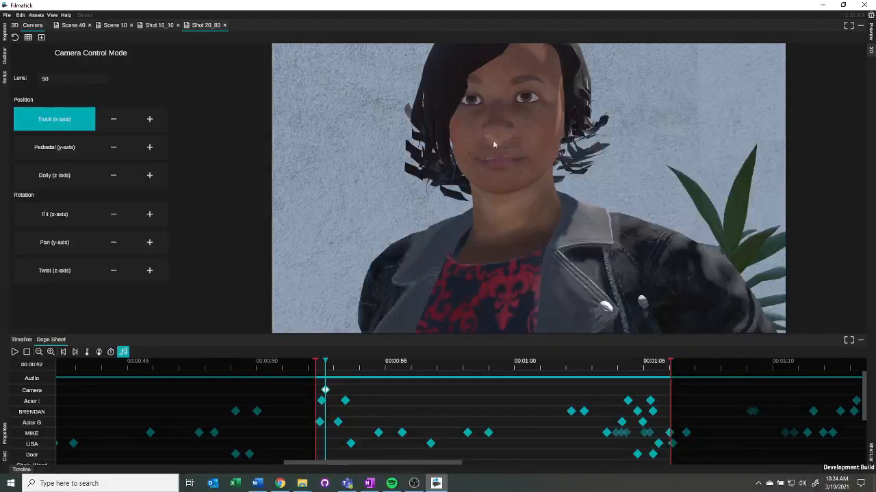
click(14, 26)
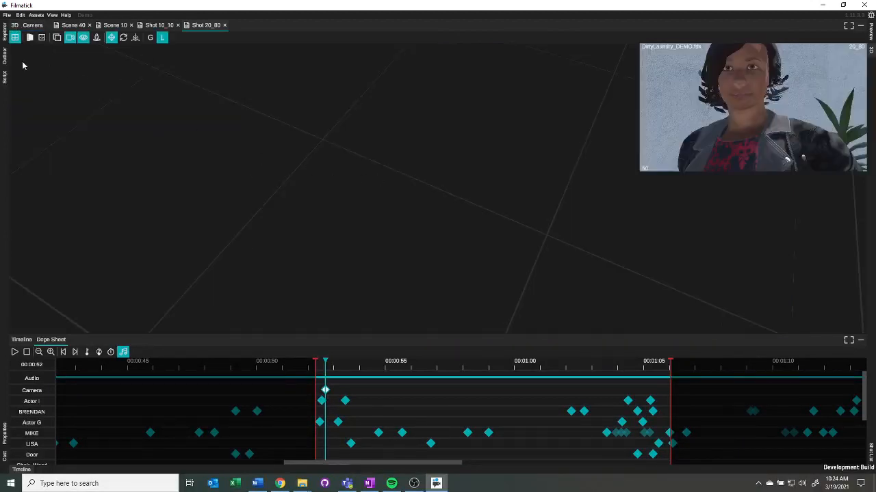
click(5, 59)
double_click(37, 98)
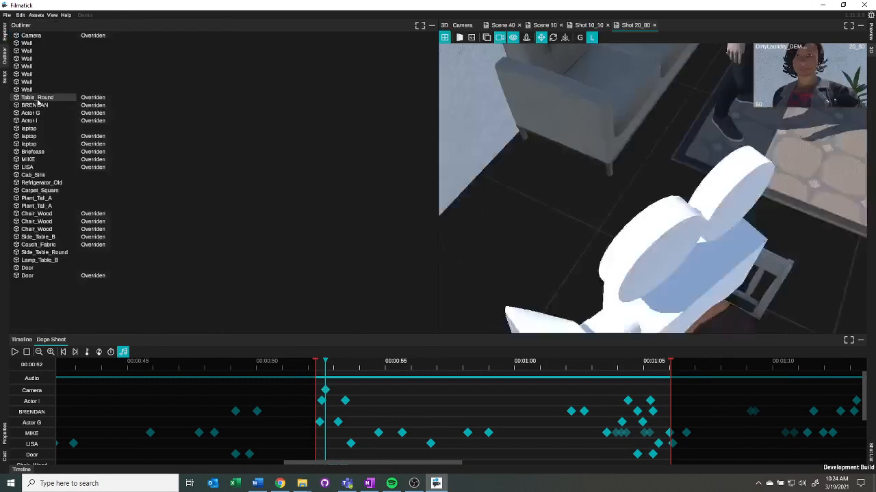
Step: Close the Outliner and orbit around the table to inspect the characters and laptops in the 3D scene
click(431, 25)
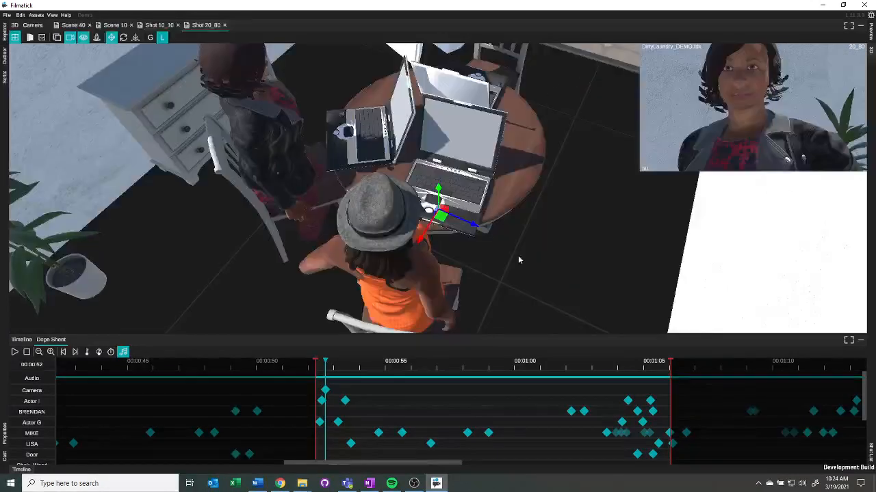
mouse_move(534, 240)
middle_down()
mouse_move(545, 218)
mouse_move(567, 224)
mouse_move(528, 239)
middle_up()
scroll(568, 165, down, 3)
middle_drag(522, 137, 424, 167)
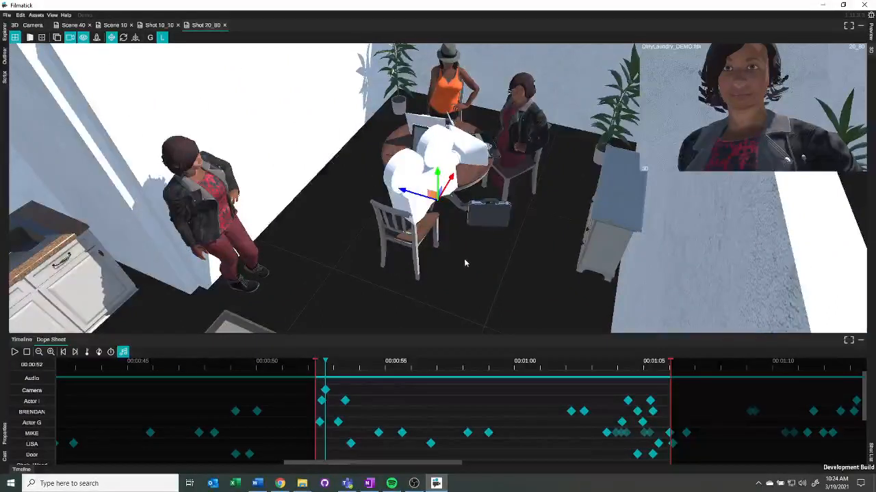
mouse_move(454, 266)
middle_down()
mouse_move(463, 264)
mouse_move(445, 280)
middle_up()
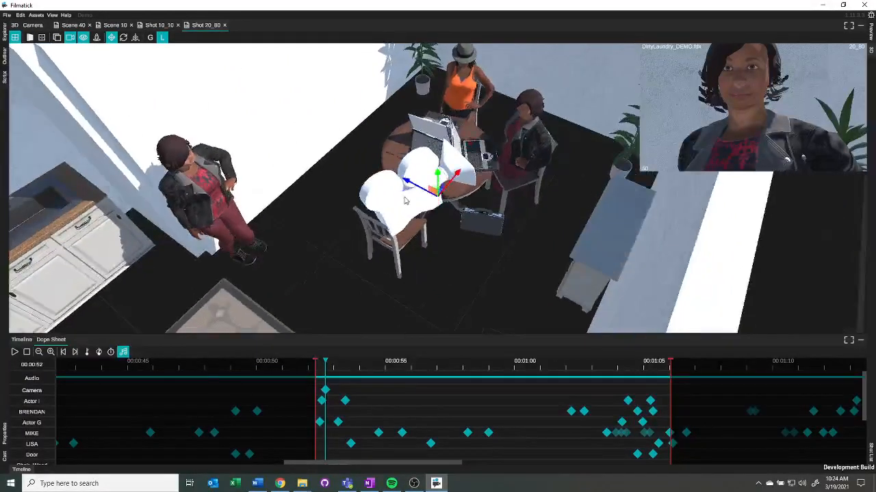
click(161, 37)
scroll(488, 237, up, 5)
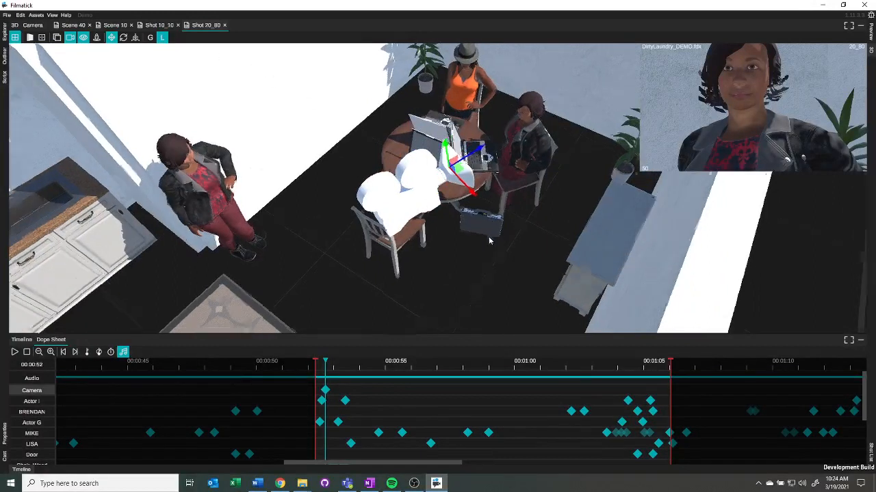
middle_drag(488, 239, 430, 199)
key(e)
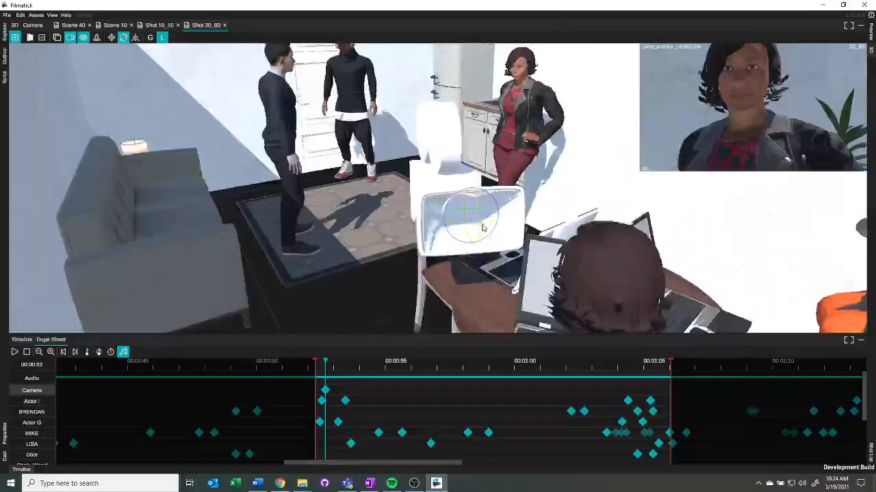
middle_drag(483, 225, 589, 262)
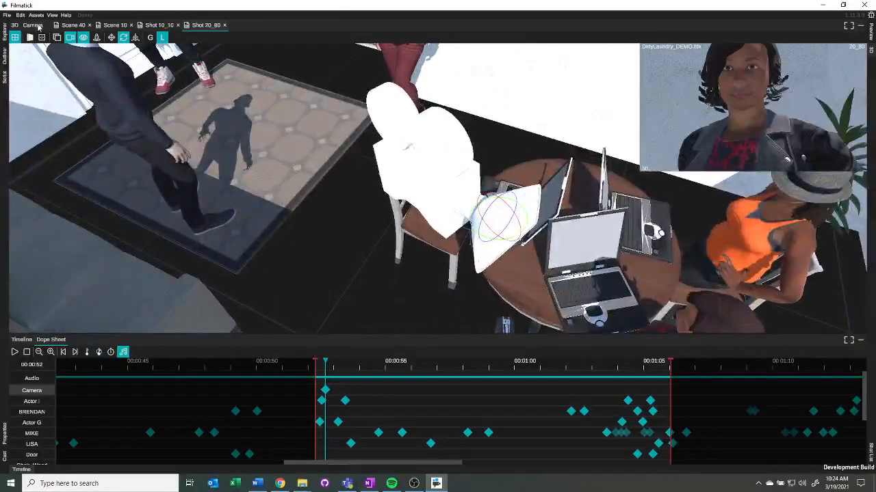
Step: Open the camera control view, try a 25 mm lens, then set the lens to 50
click(33, 26)
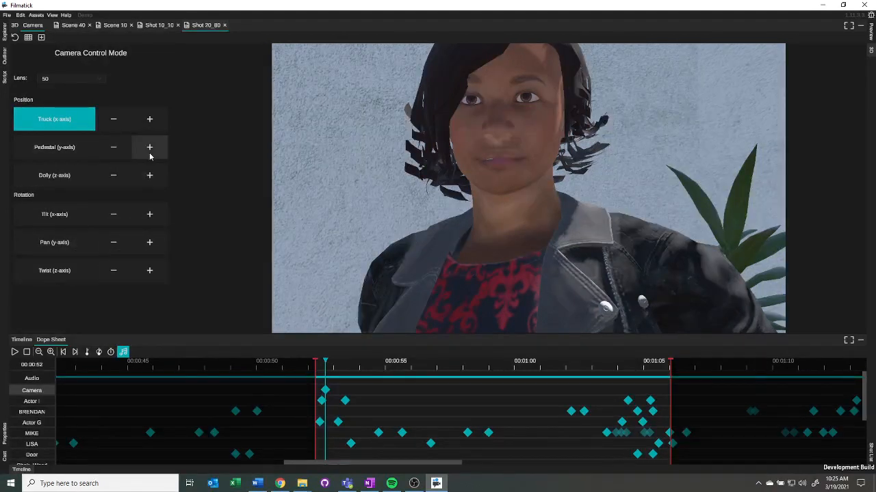
click(75, 80)
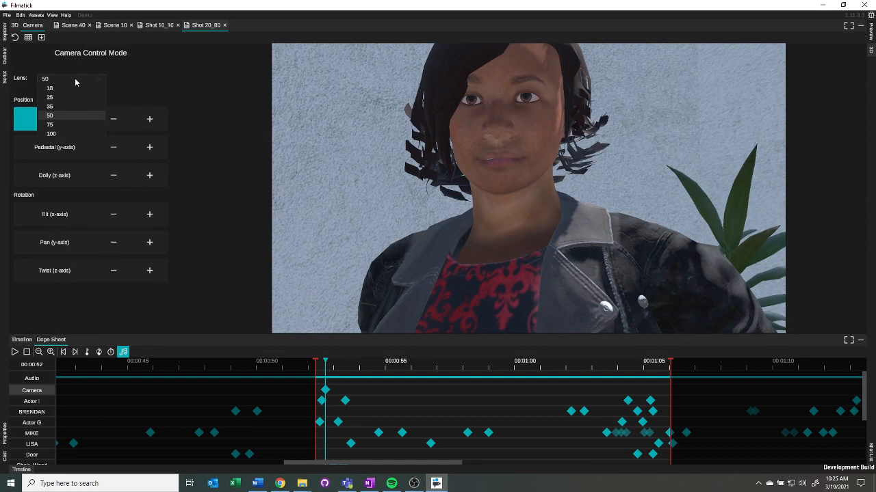
click(50, 97)
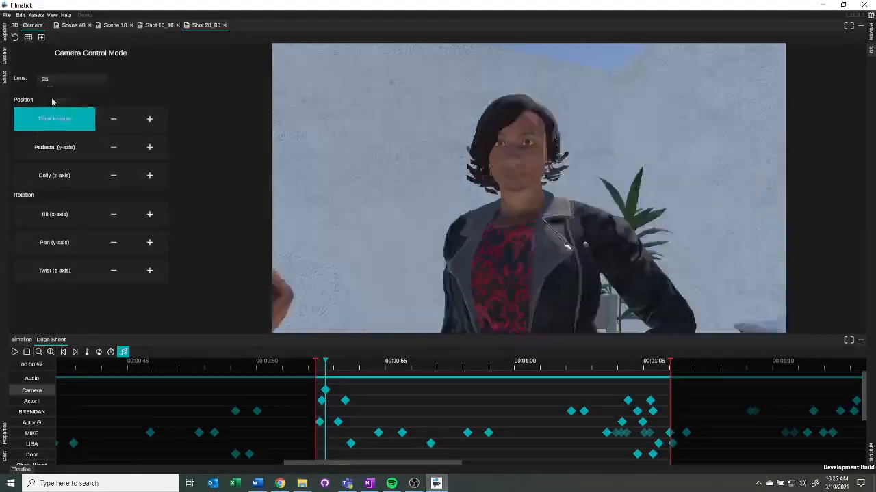
click(54, 80)
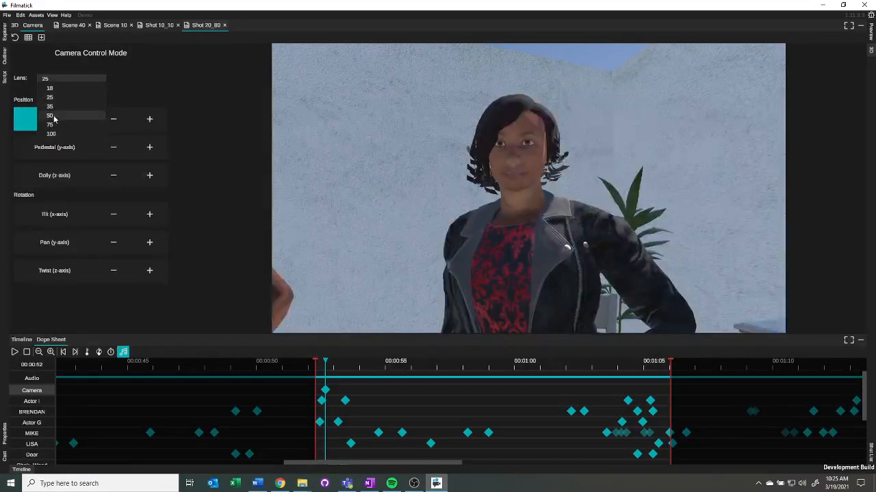
click(55, 114)
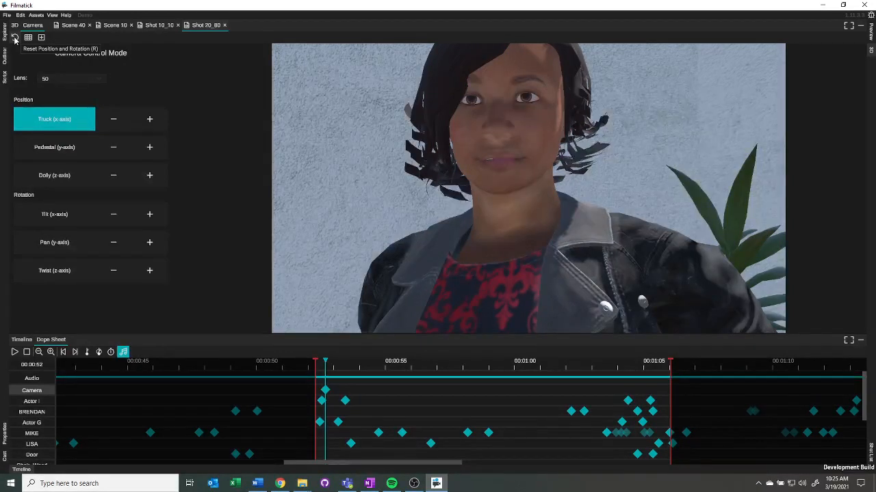
Step: Select the camera keyframe and enable the rule-of-thirds grid overlay in the camera view
click(326, 390)
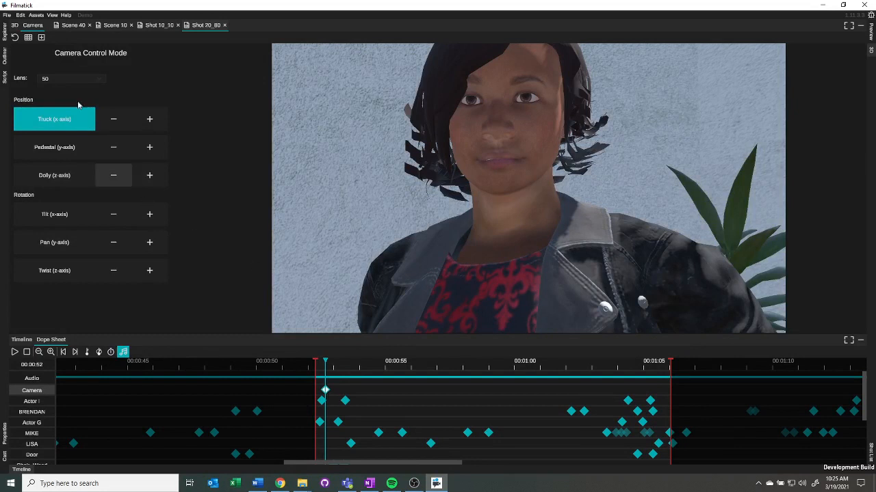
click(28, 38)
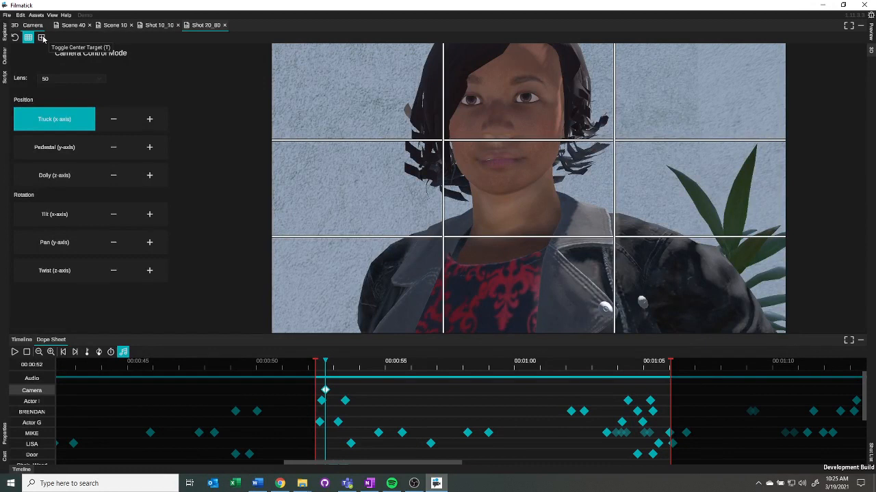
click(43, 38)
click(43, 38)
click(43, 39)
click(43, 39)
click(23, 39)
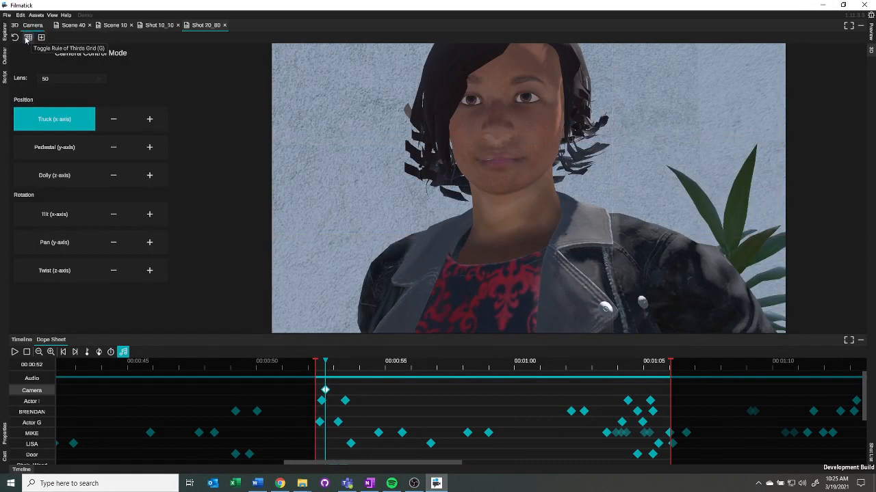
click(24, 39)
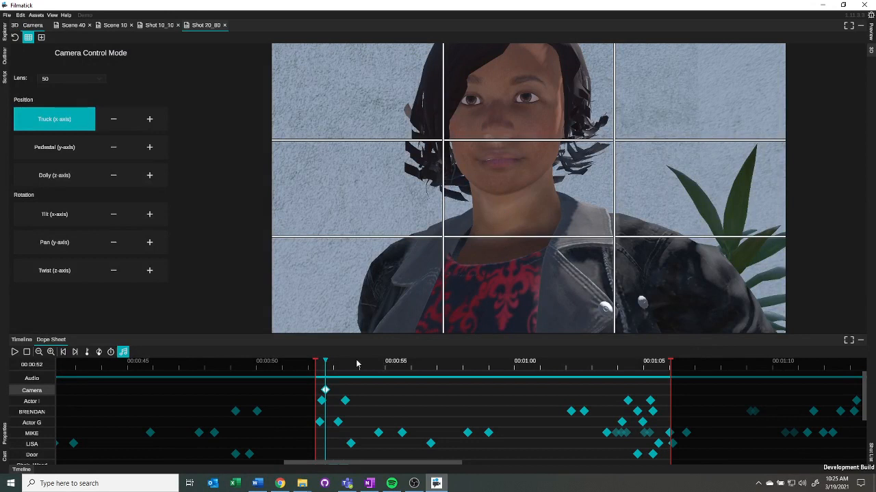
Step: Turn on automatic keyframing and return the playhead to the camera keyframe
click(111, 352)
drag(326, 366, 333, 368)
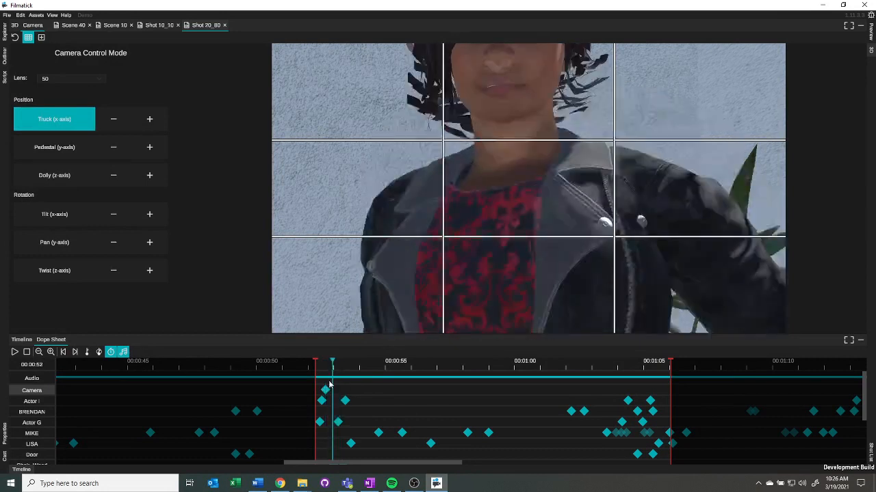
click(325, 391)
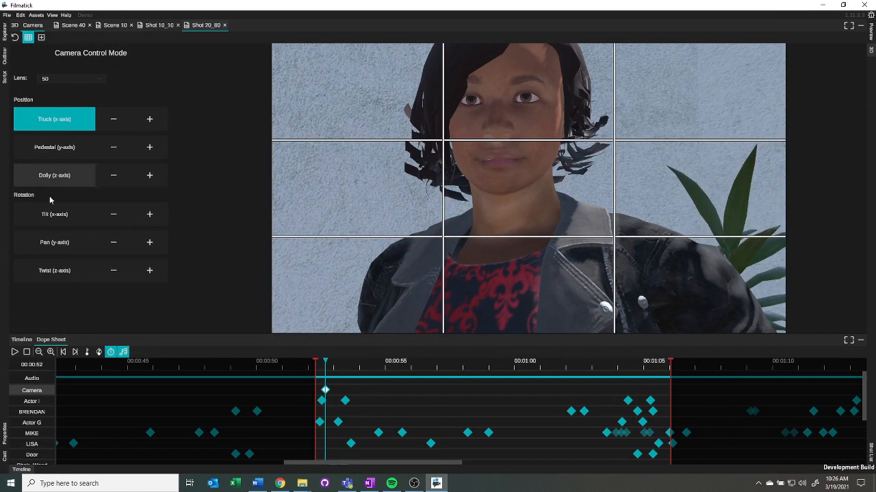
Step: Pan the camera so the actress sits on the right third of the frame
click(54, 242)
drag(469, 180, 526, 184)
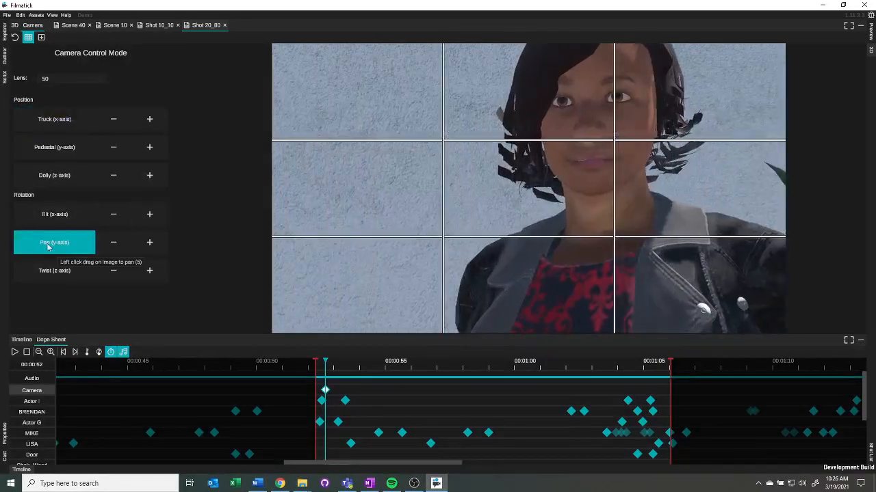
mouse_move(541, 172)
mouse_down()
mouse_move(465, 171)
mouse_move(616, 174)
mouse_move(529, 179)
mouse_move(535, 95)
mouse_move(538, 152)
mouse_move(495, 156)
mouse_move(525, 149)
mouse_move(546, 158)
mouse_up()
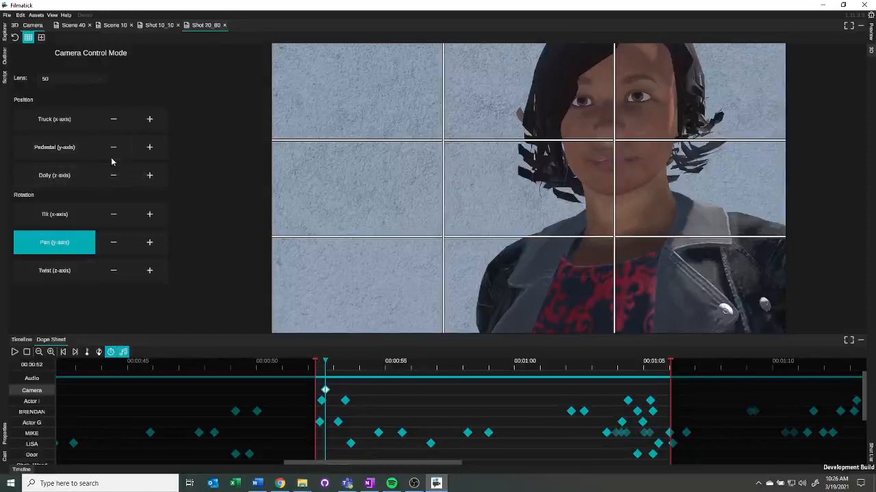
Step: Adjust the camera's pedestal height slightly to refine the framing
key(1)
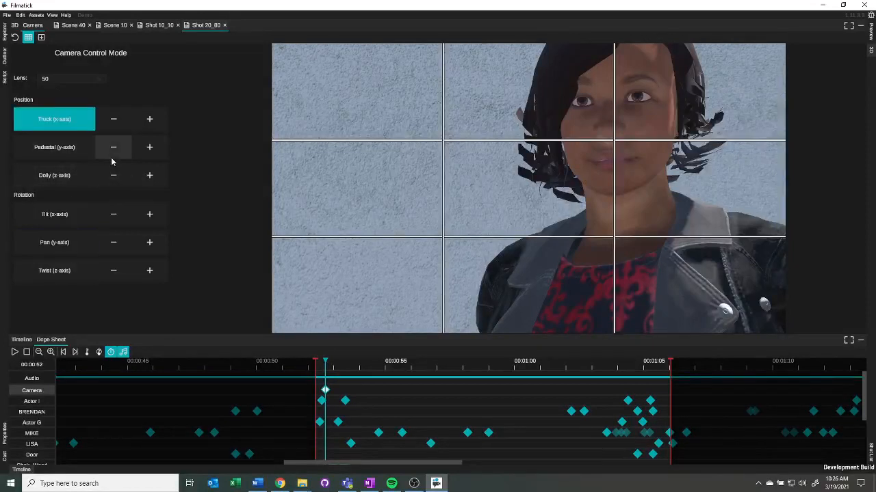
key(2)
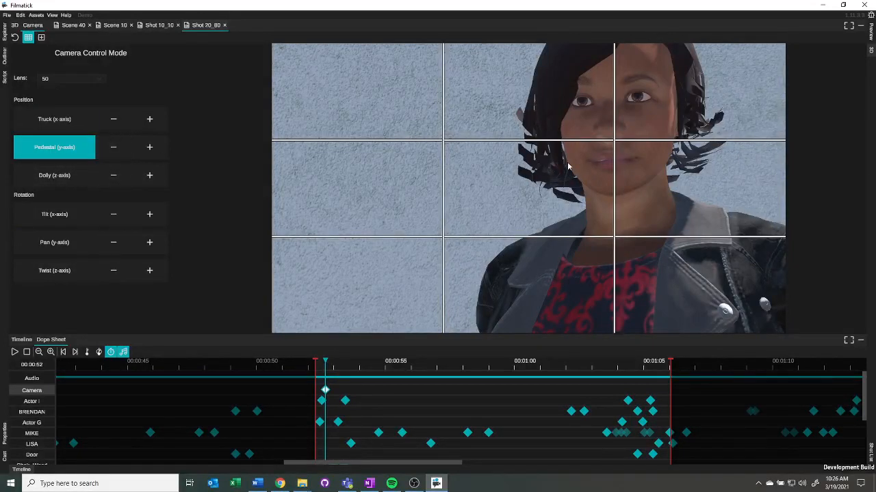
mouse_move(567, 160)
mouse_down()
mouse_move(569, 185)
mouse_move(570, 165)
mouse_up()
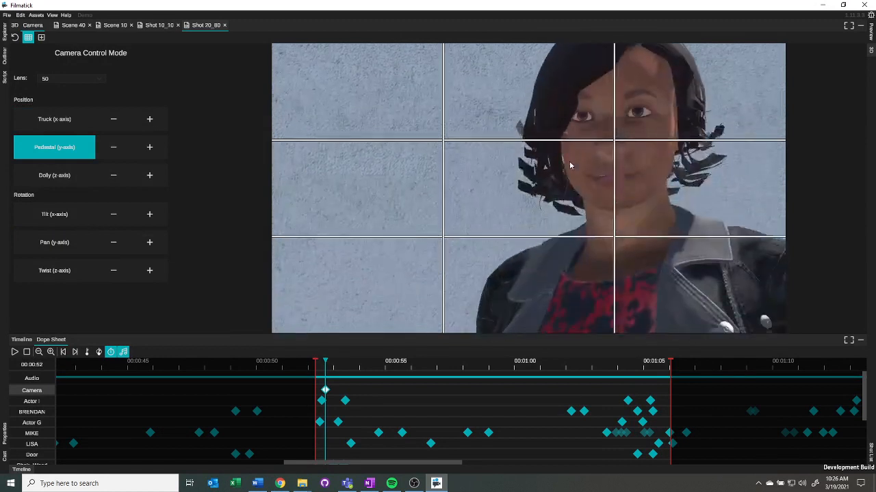
Step: Dolly and tilt the camera slightly to refine the close-up on the actress
key(3)
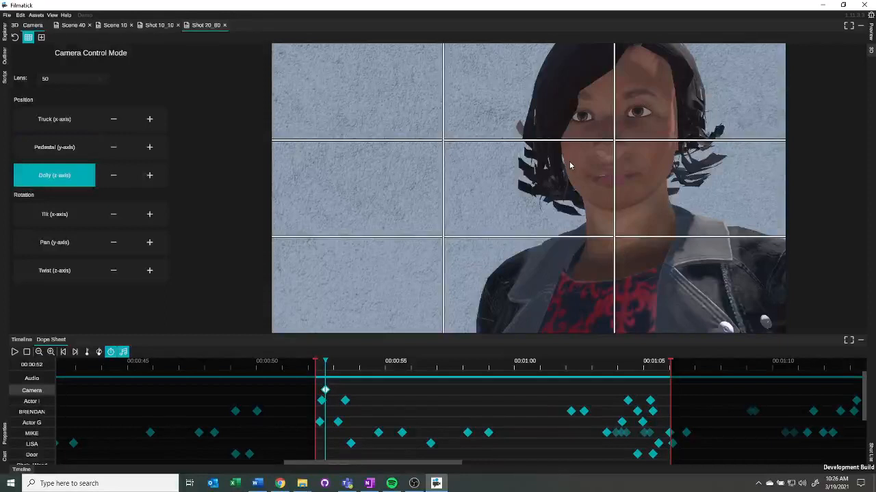
mouse_move(563, 166)
mouse_down()
mouse_move(554, 117)
mouse_move(561, 131)
mouse_move(551, 178)
mouse_move(550, 155)
mouse_up()
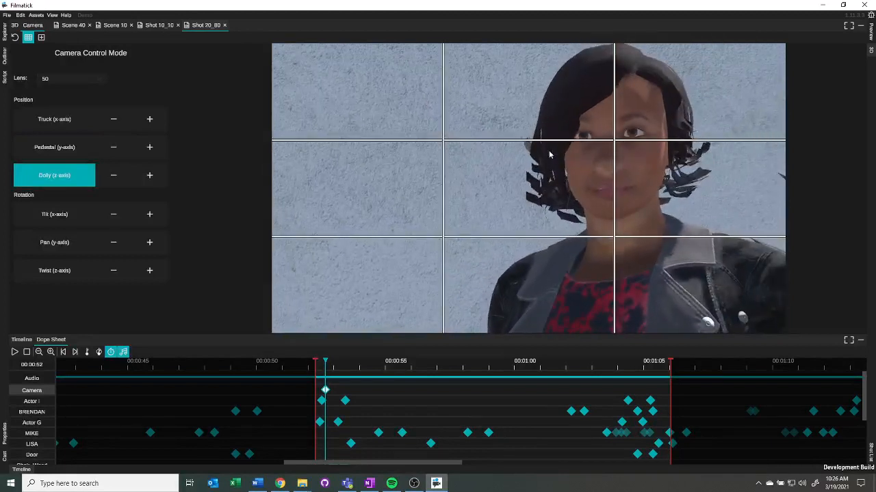
key(Down)
drag(558, 195, 547, 180)
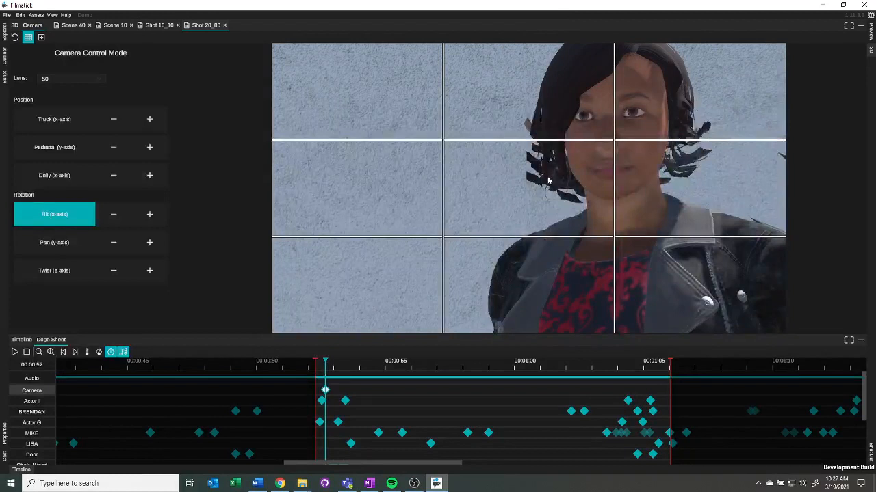
Step: Twist the camera to adjust the roll of the frame
key(y)
mouse_move(548, 177)
mouse_down()
mouse_move(452, 174)
mouse_move(690, 177)
mouse_move(509, 170)
mouse_move(554, 179)
mouse_up()
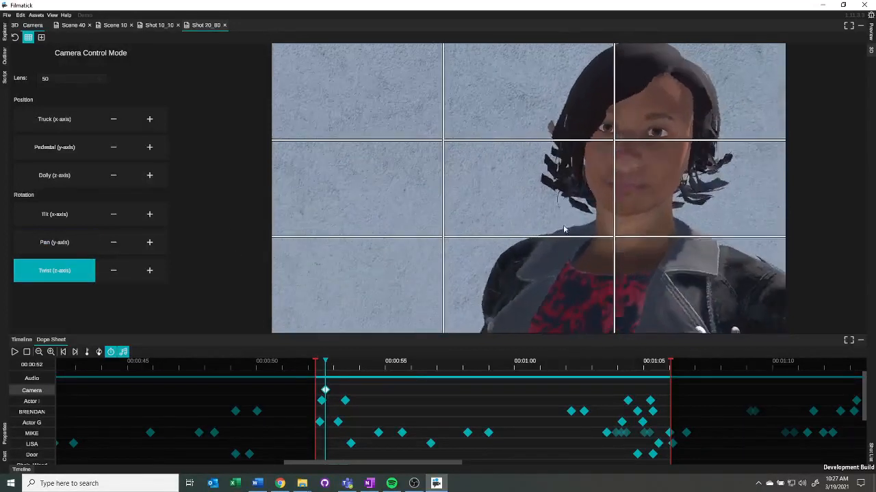
drag(601, 207, 514, 205)
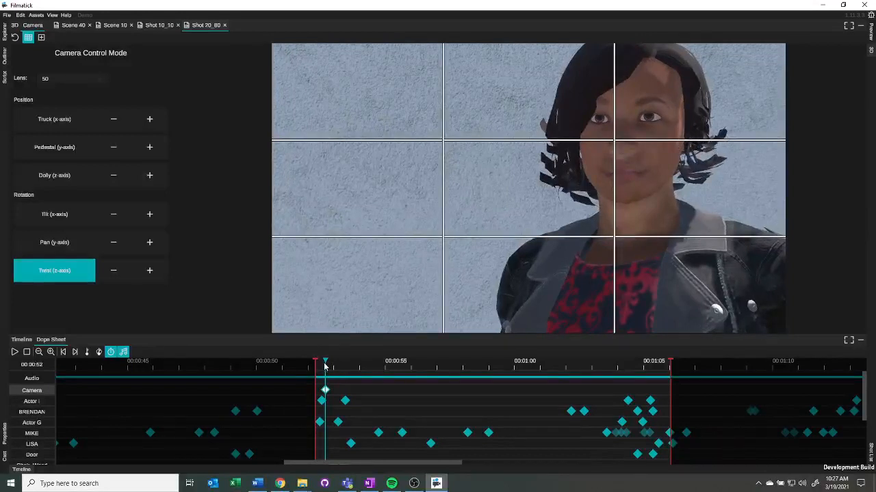
Step: Move the playhead to 00:00:53 and tilt the camera up to frame the actress's face again
drag(332, 365, 327, 369)
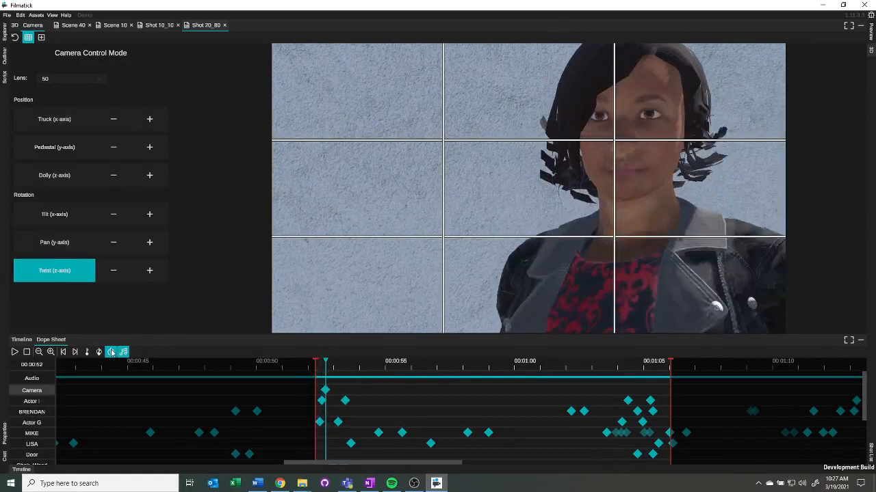
drag(333, 369, 353, 372)
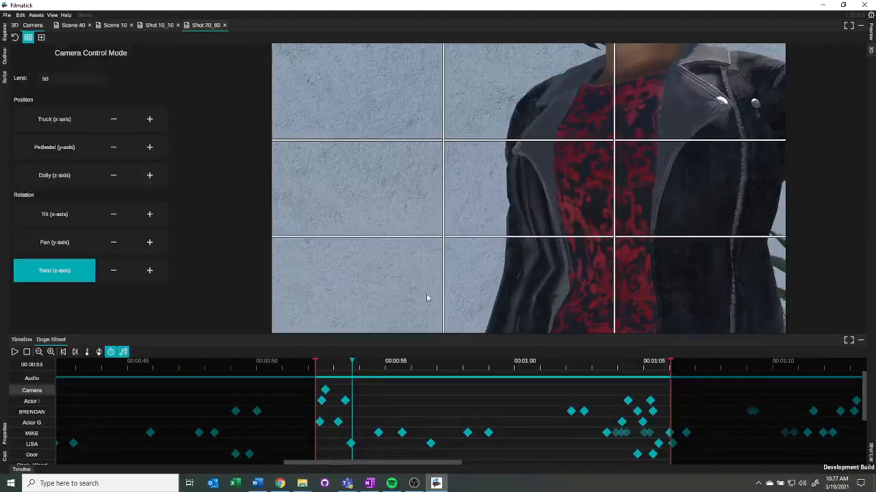
click(54, 214)
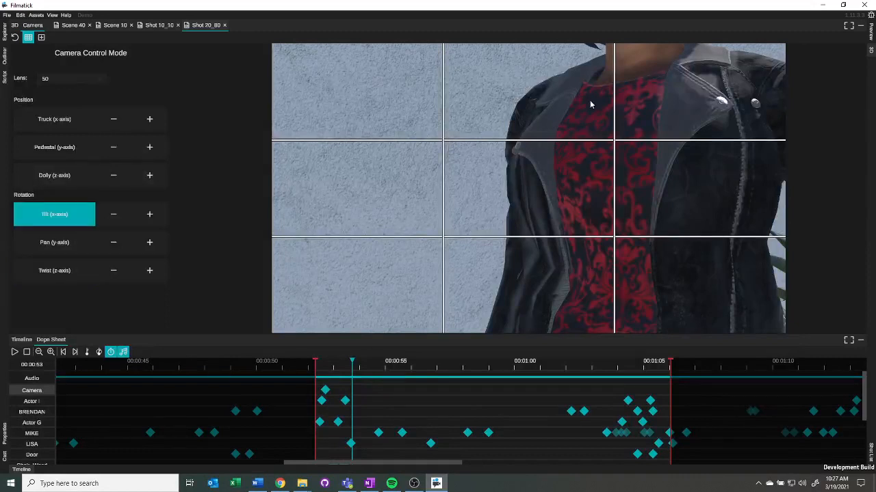
drag(591, 104, 584, 214)
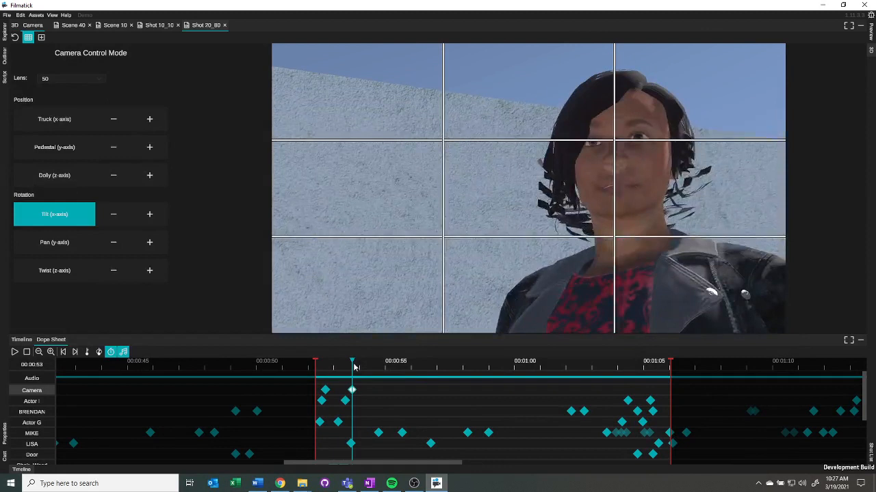